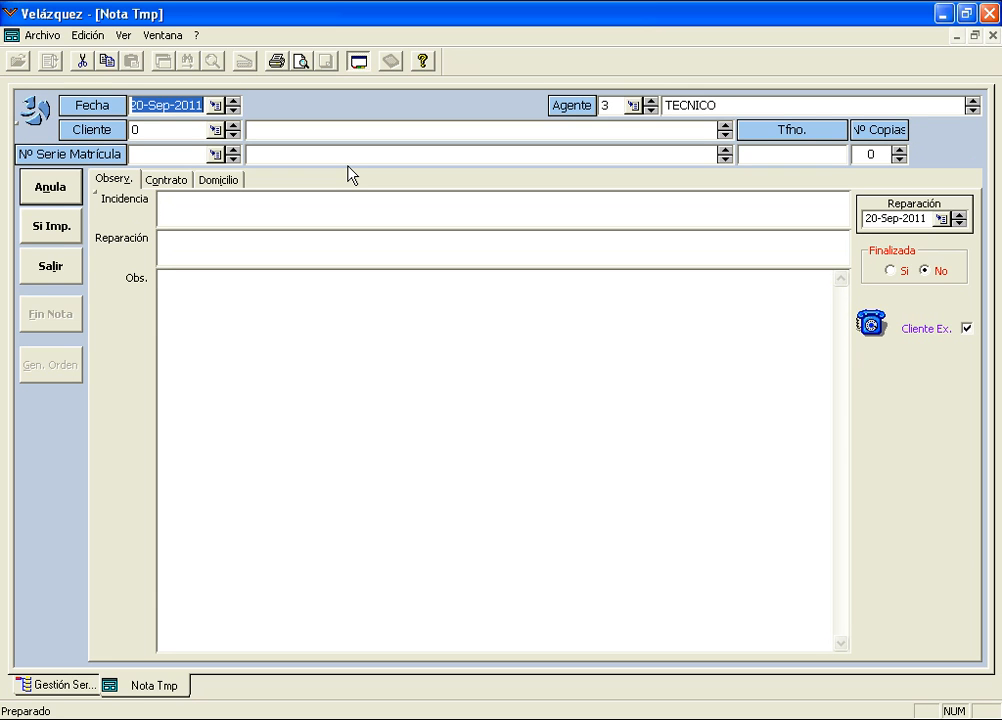
# Set the note's date to 15-Ago-2011
pyautogui.write('15')
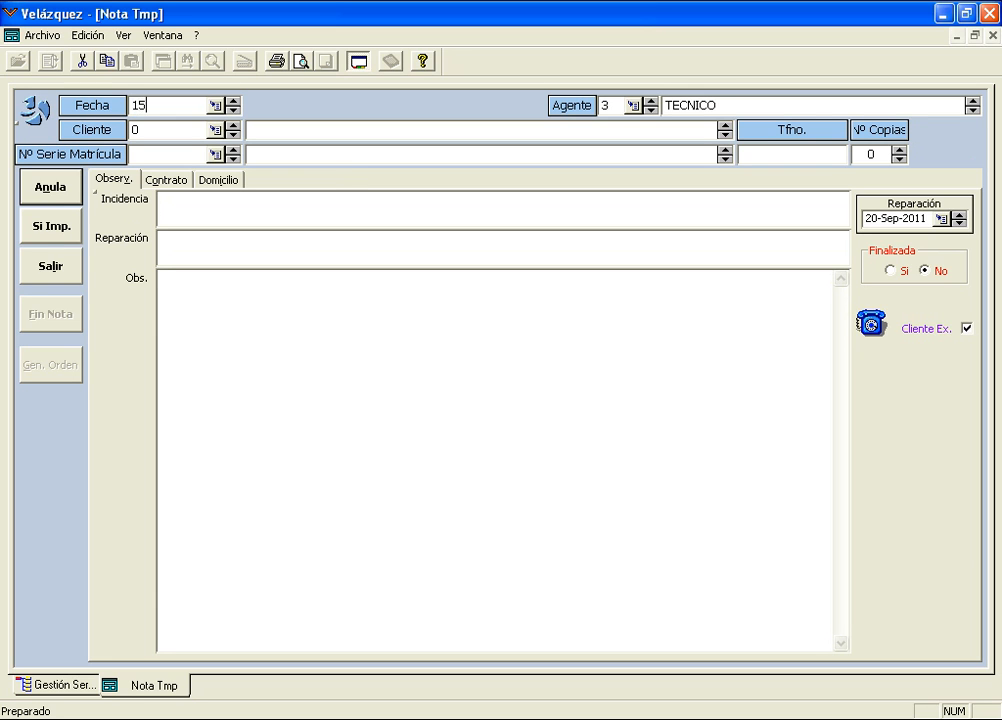
pyautogui.write('0811')
pyautogui.press('Return')
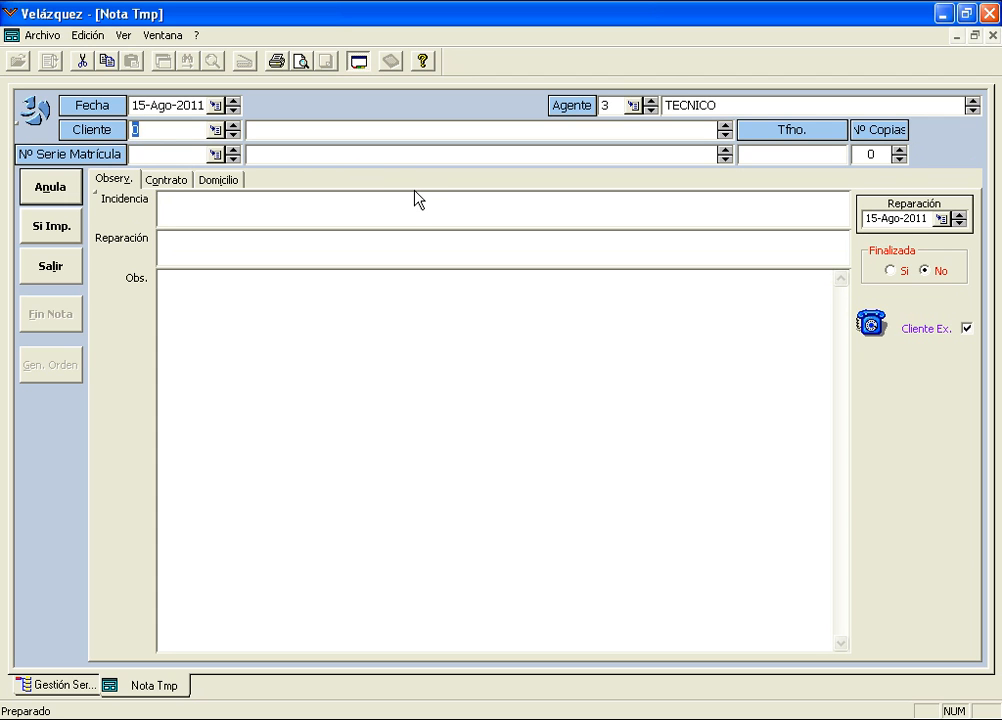
# Pick 20-Sep-2011 from the calendar as the note's date
pyautogui.rightClick(168, 105)
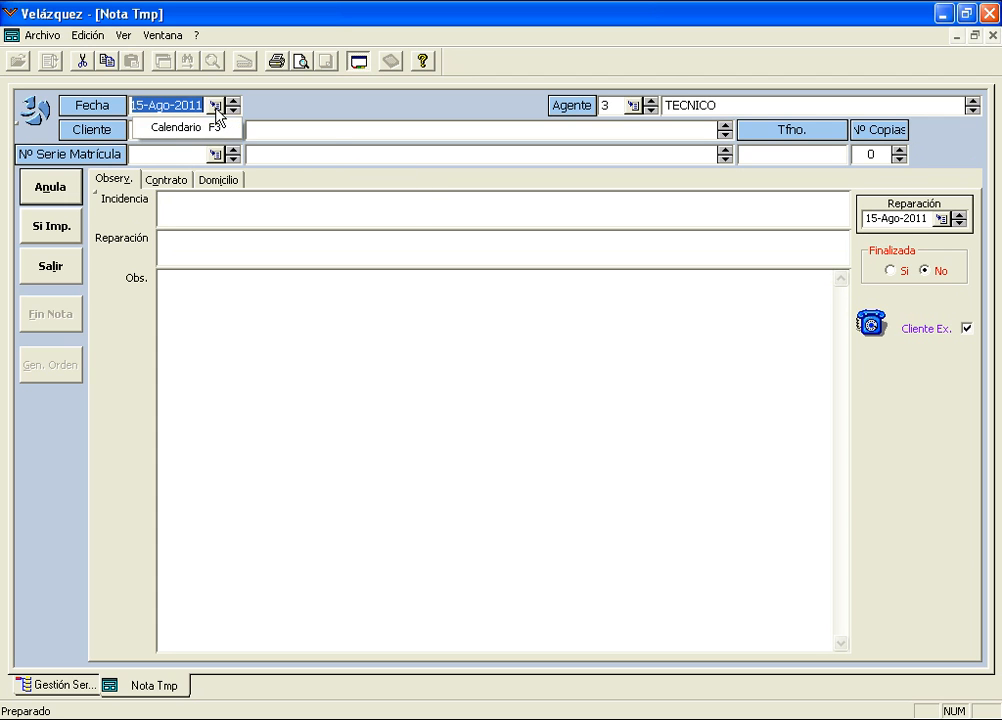
pyautogui.click(222, 129)
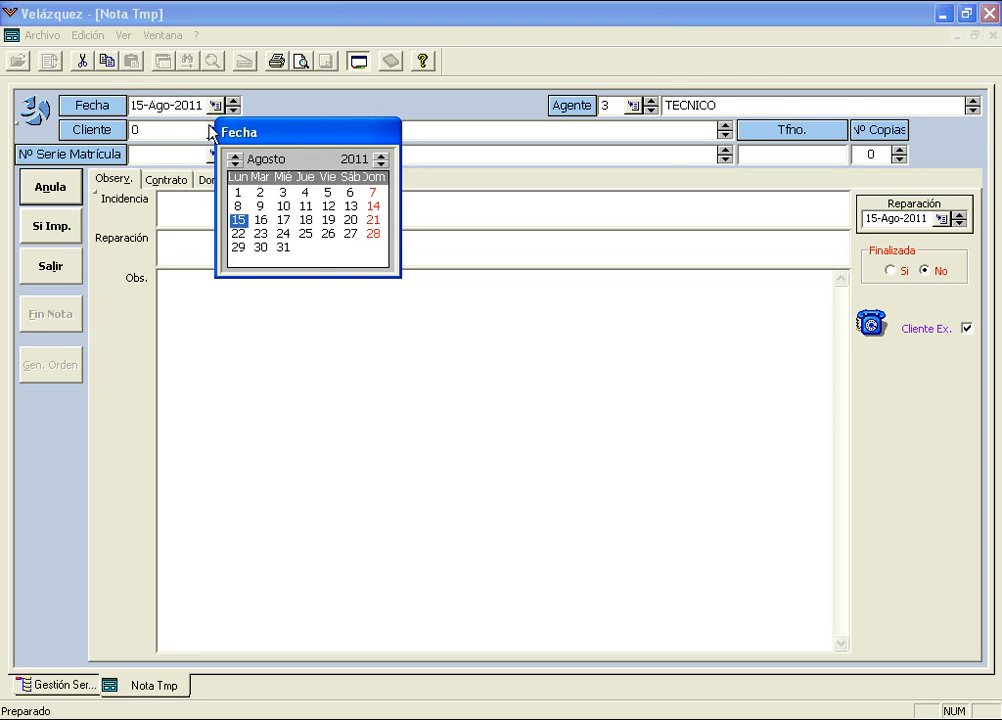
pyautogui.click(235, 163)
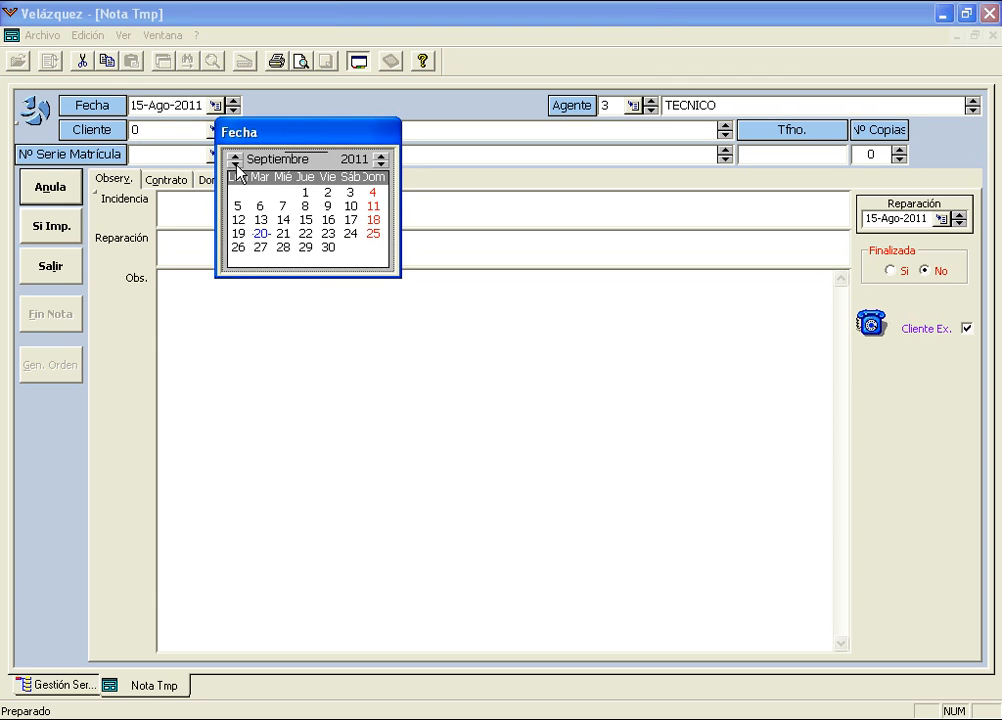
pyautogui.click(260, 235)
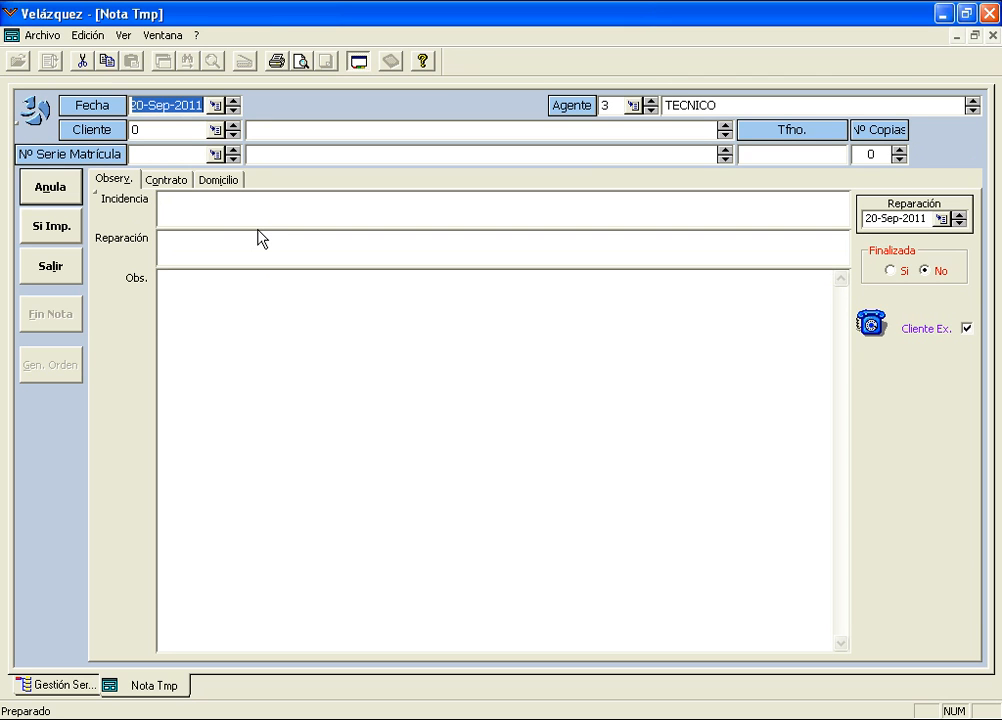
# Search the clients by the name fragments "lop arc" and assign the matching client from Granada to the note
pyautogui.click(214, 132)
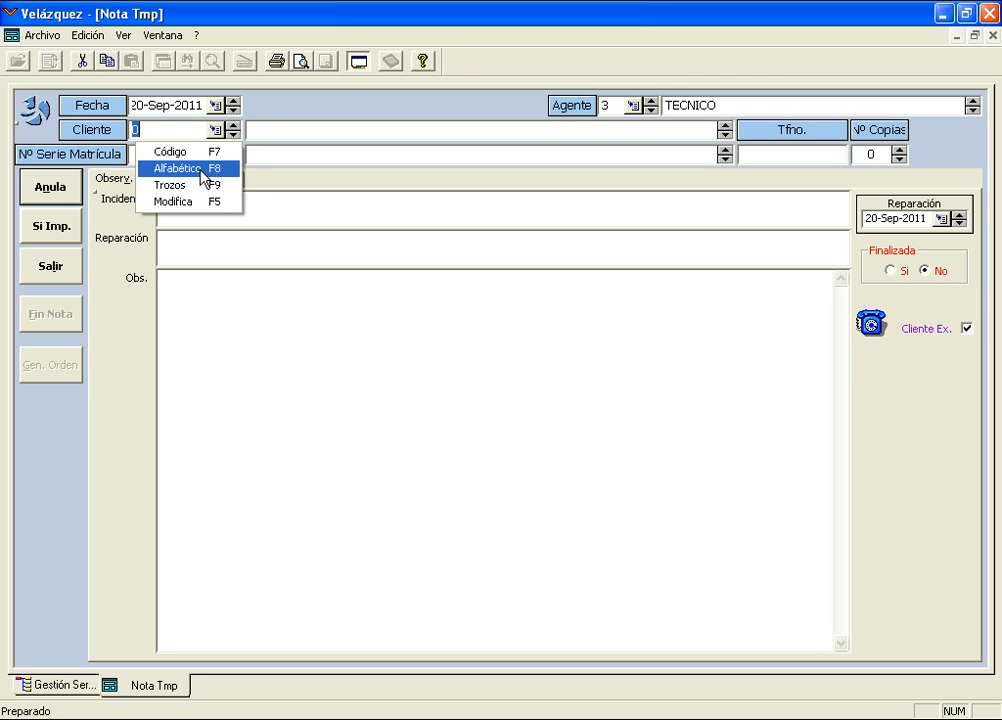
pyautogui.click(165, 131)
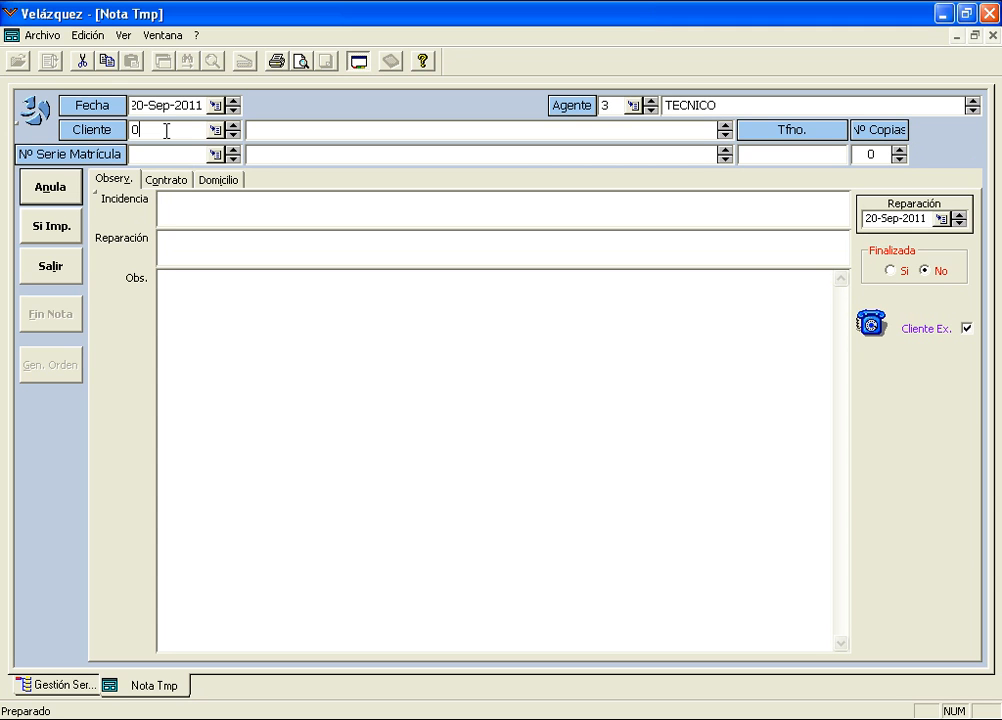
pyautogui.press('Return')
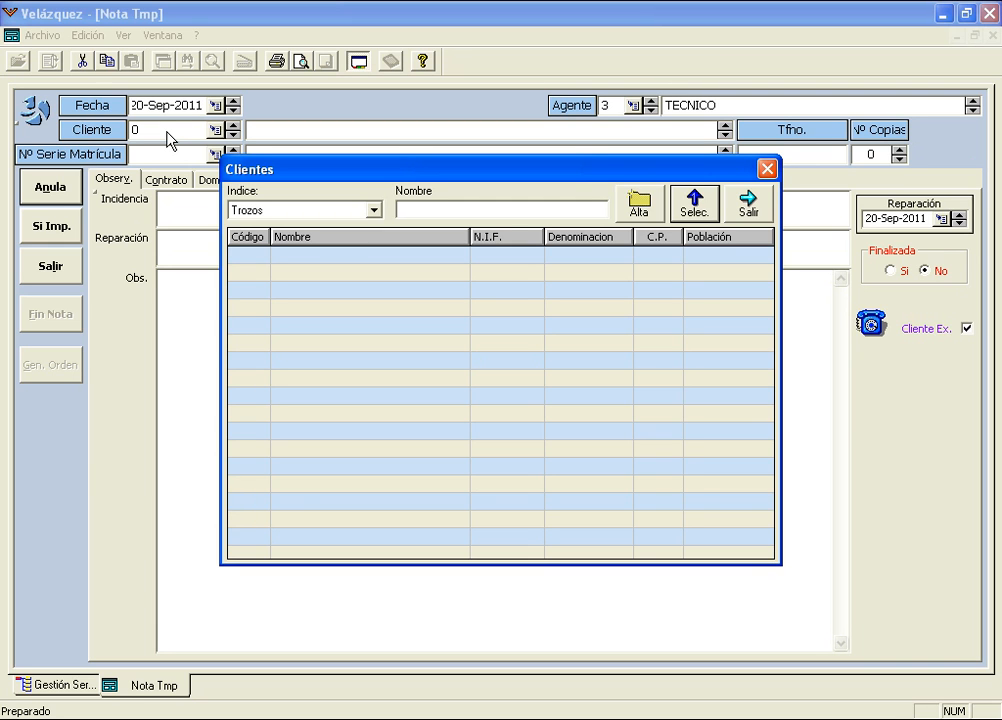
pyautogui.write('lop')
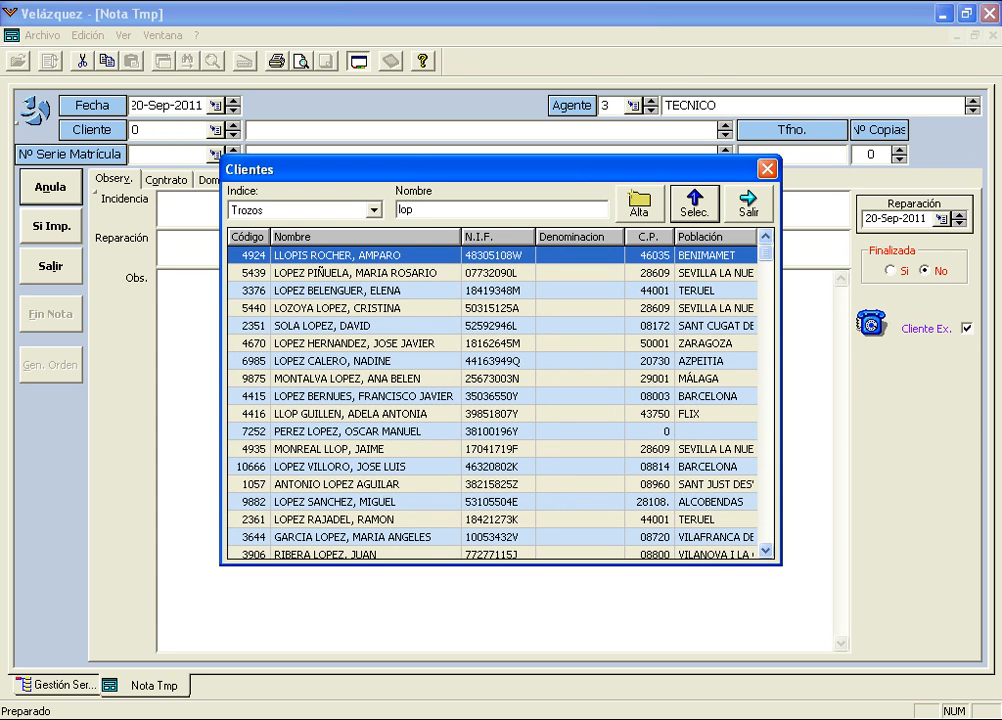
pyautogui.write(' arc')
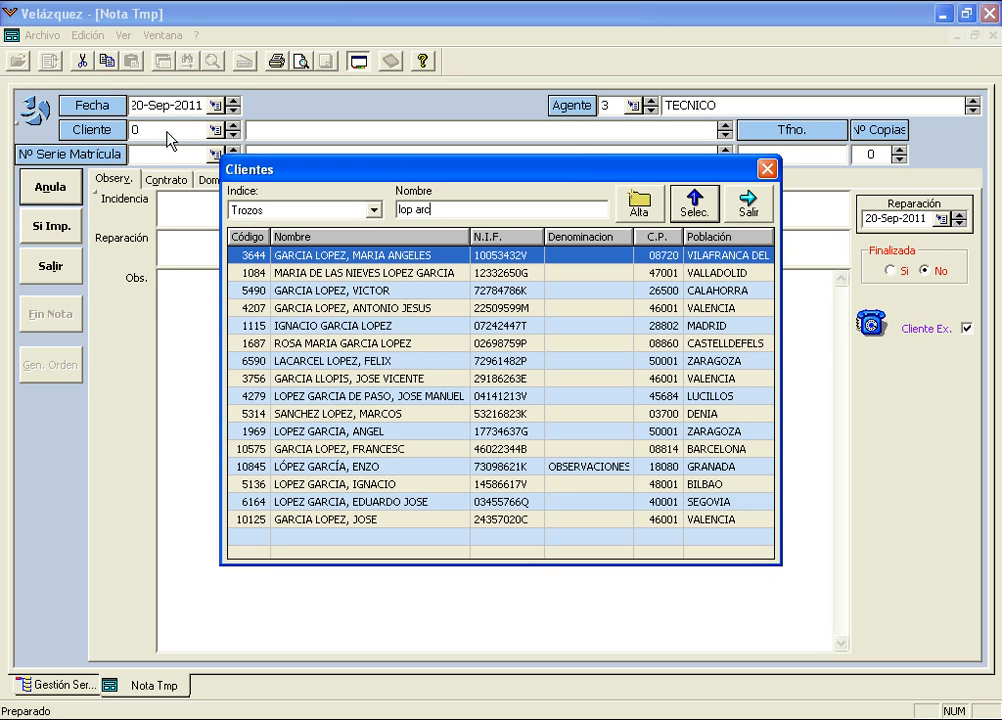
pyautogui.doubleClick(559, 475)
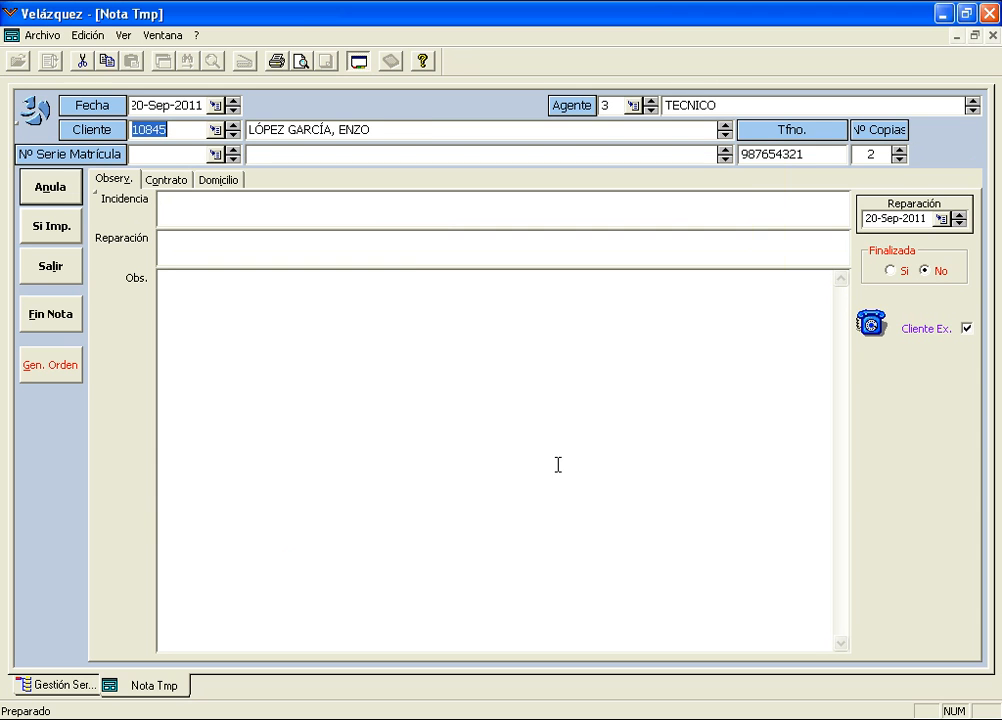
# View the selected client's maintenance record and close it without changes
pyautogui.click(216, 131)
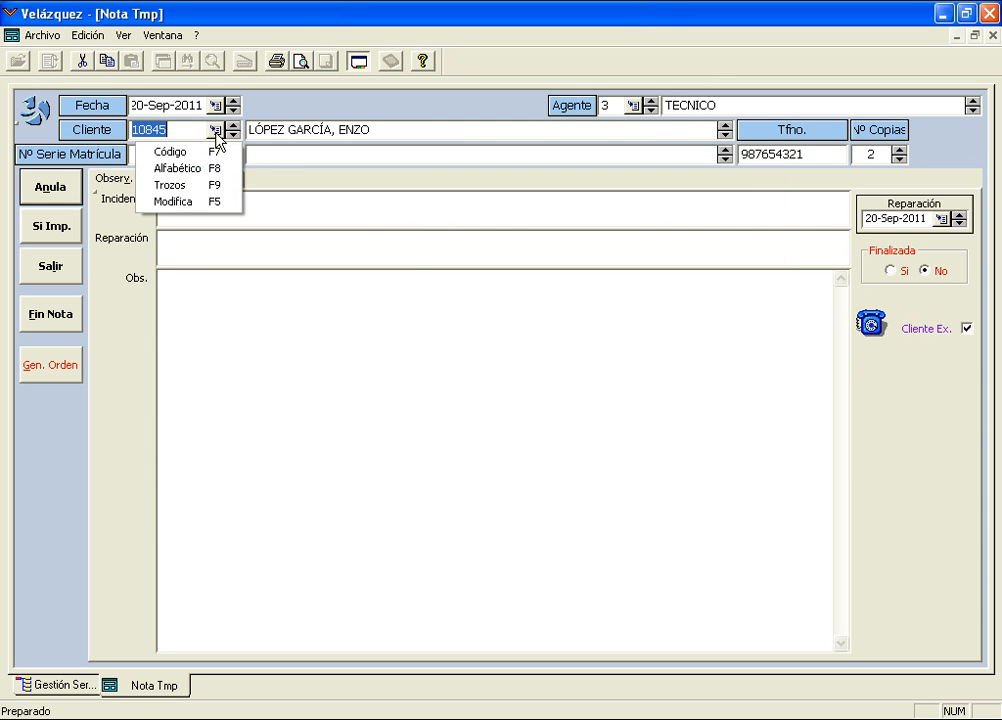
pyautogui.click(225, 201)
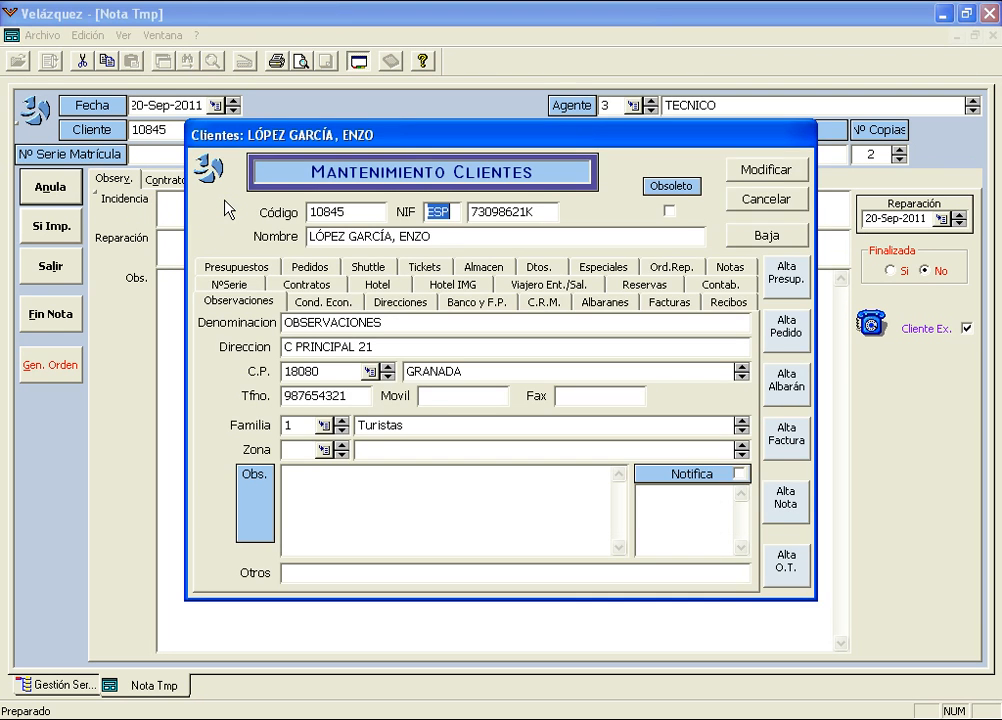
pyautogui.press('Escape')
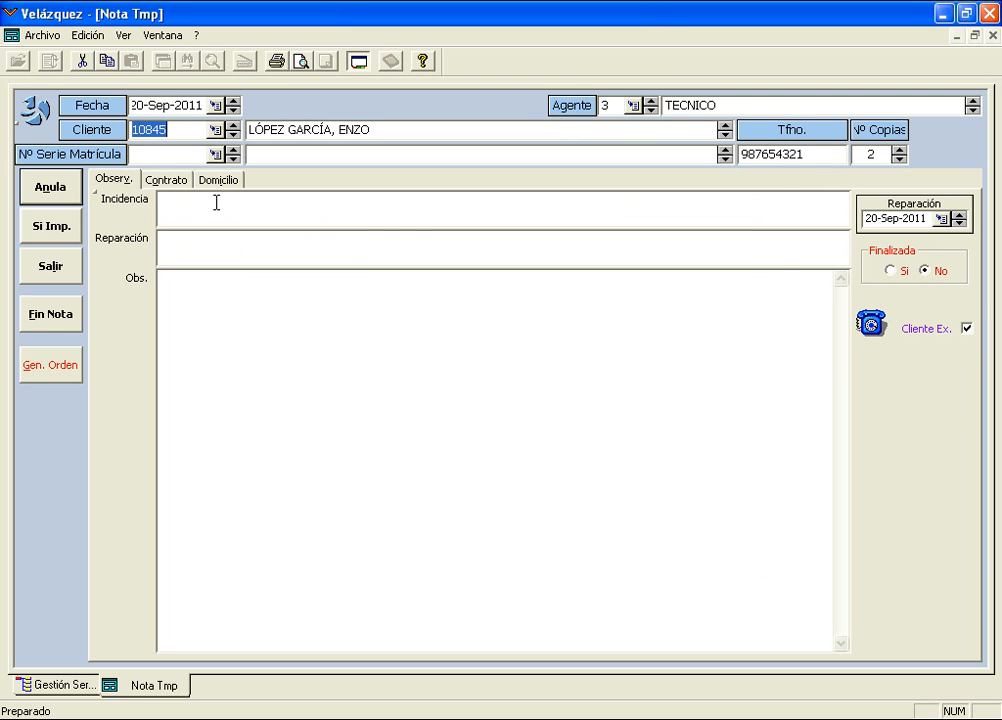
# Assign the client's ORDENADOR PORTATIL to the note from the list of serial-numbered items
pyautogui.press('Return')
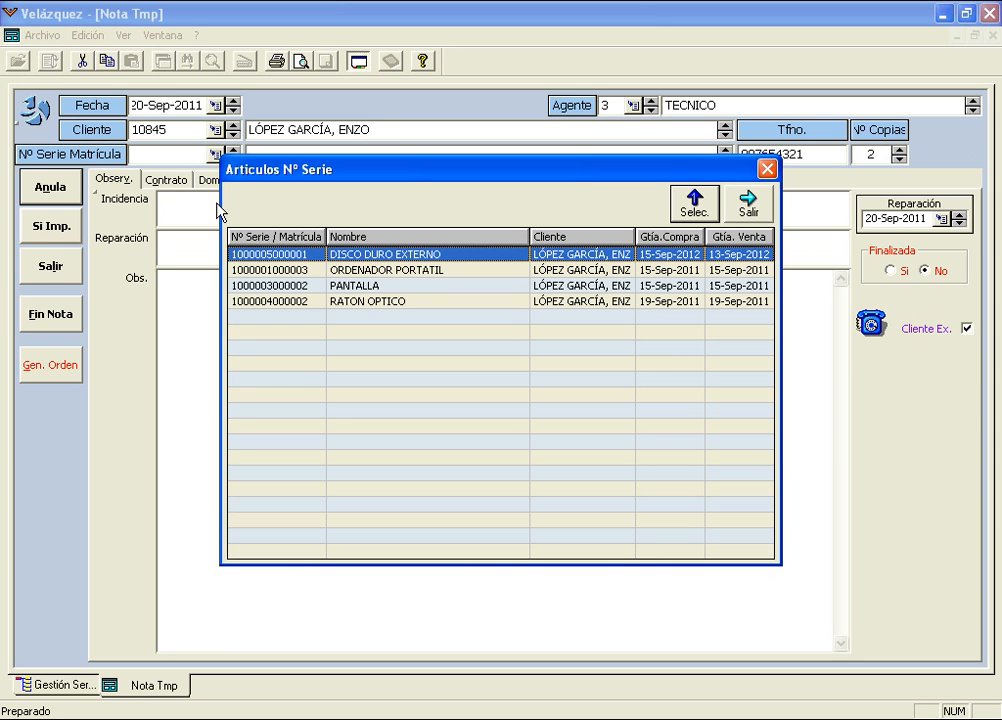
pyautogui.click(367, 270)
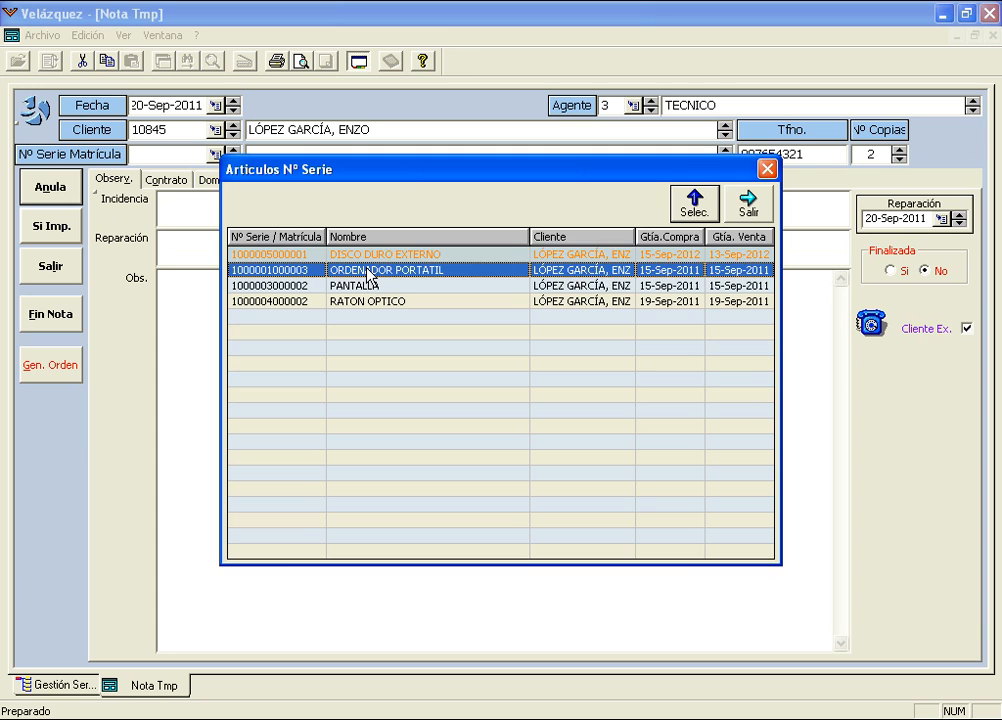
pyautogui.doubleClick(367, 273)
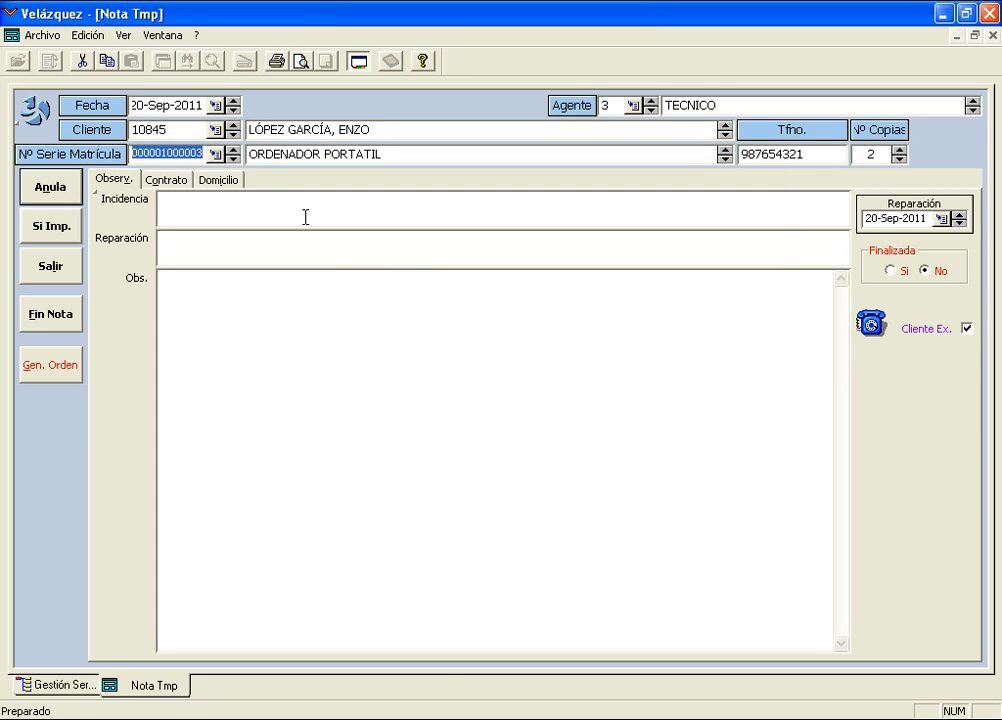
# Examine the serial number lookup options, the contact phone field and the client's address details
pyautogui.click(215, 155)
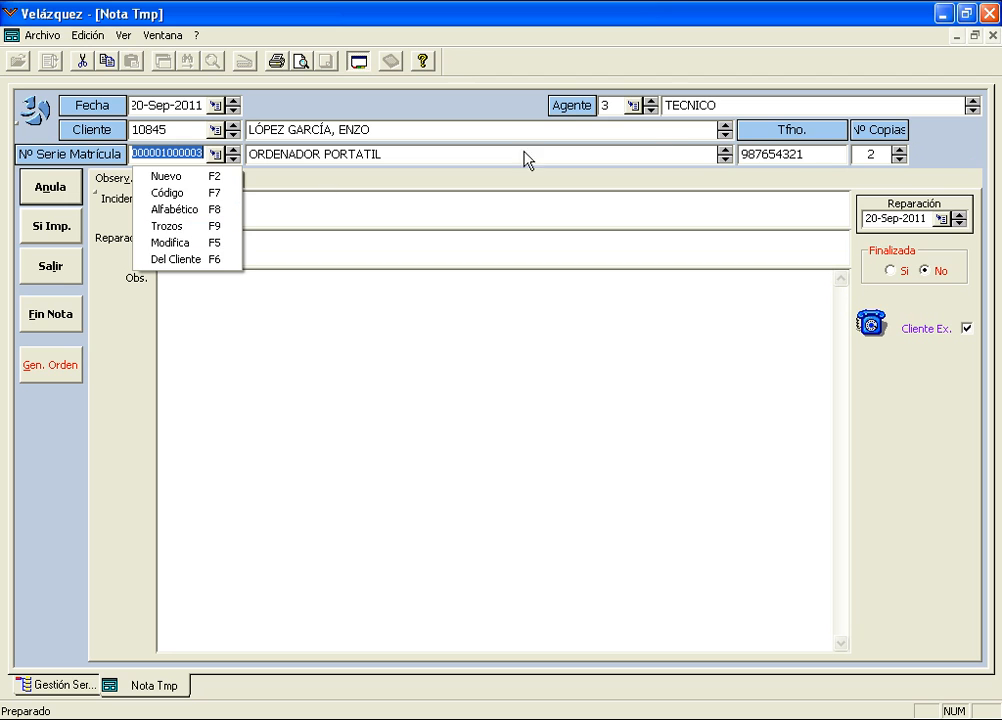
pyautogui.click(829, 157)
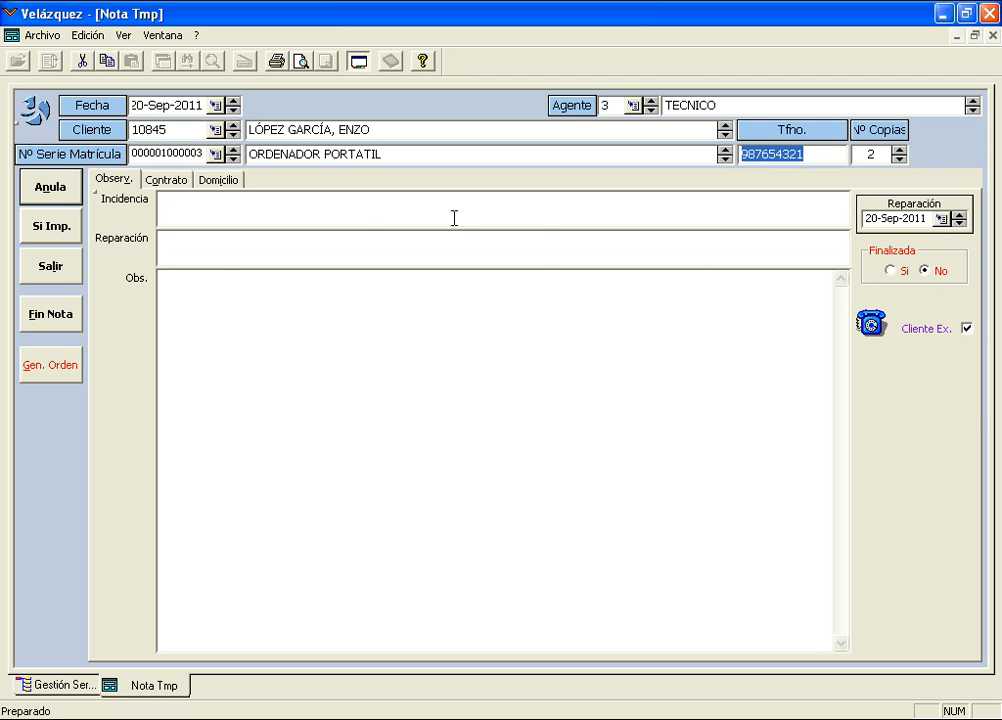
pyautogui.click(220, 181)
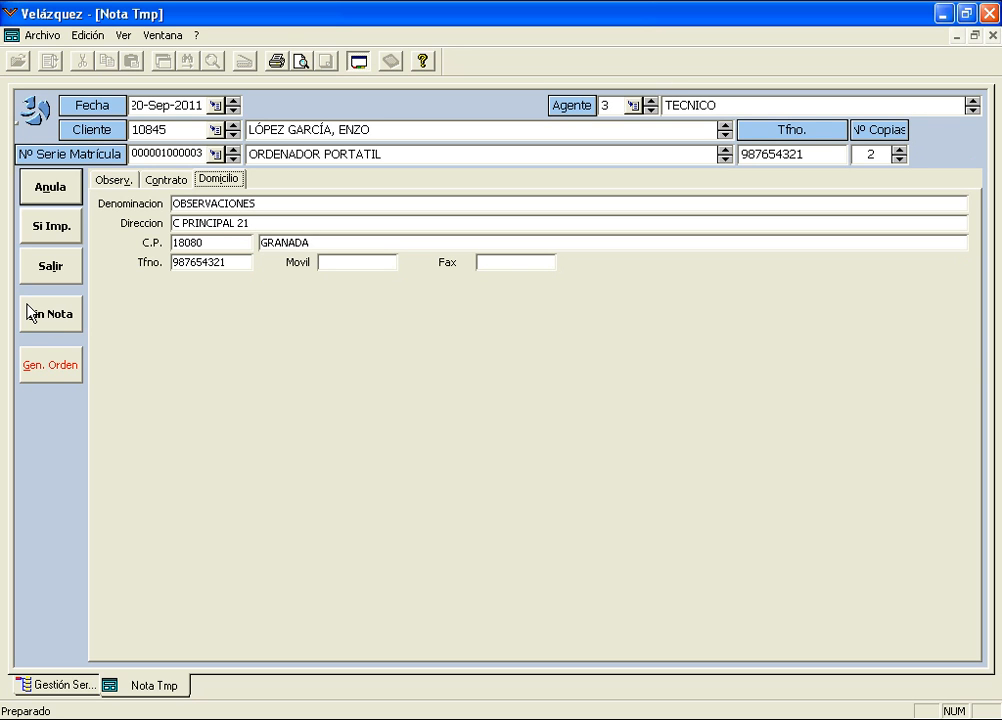
# Finish the temporary note and link the resulting service note to the first repair order in the list
pyautogui.click(27, 368)
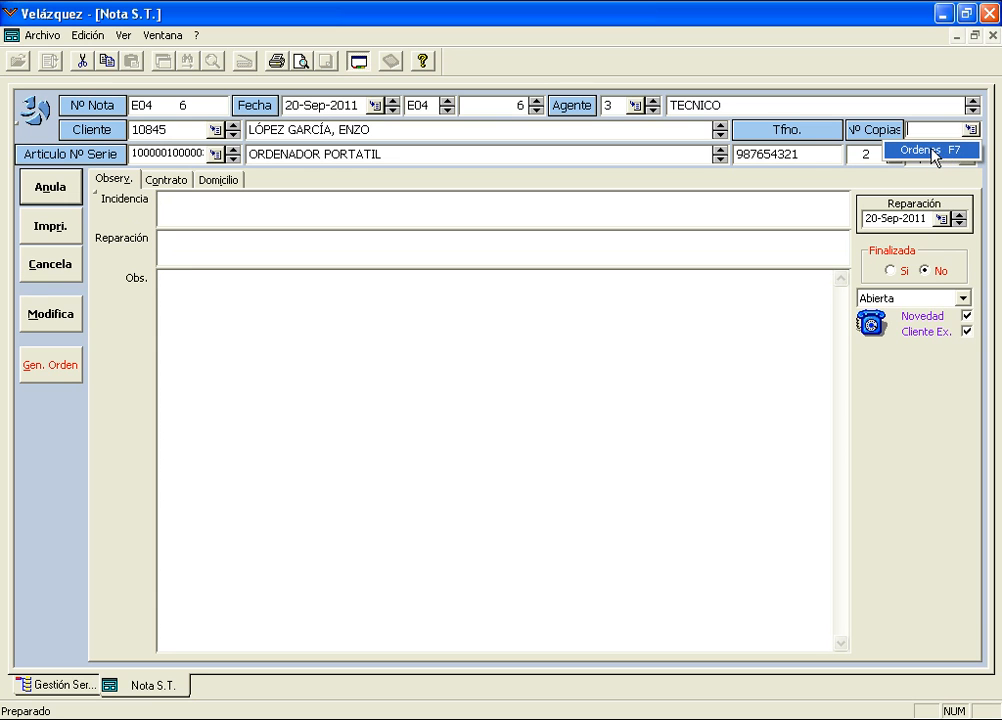
pyautogui.click(932, 150)
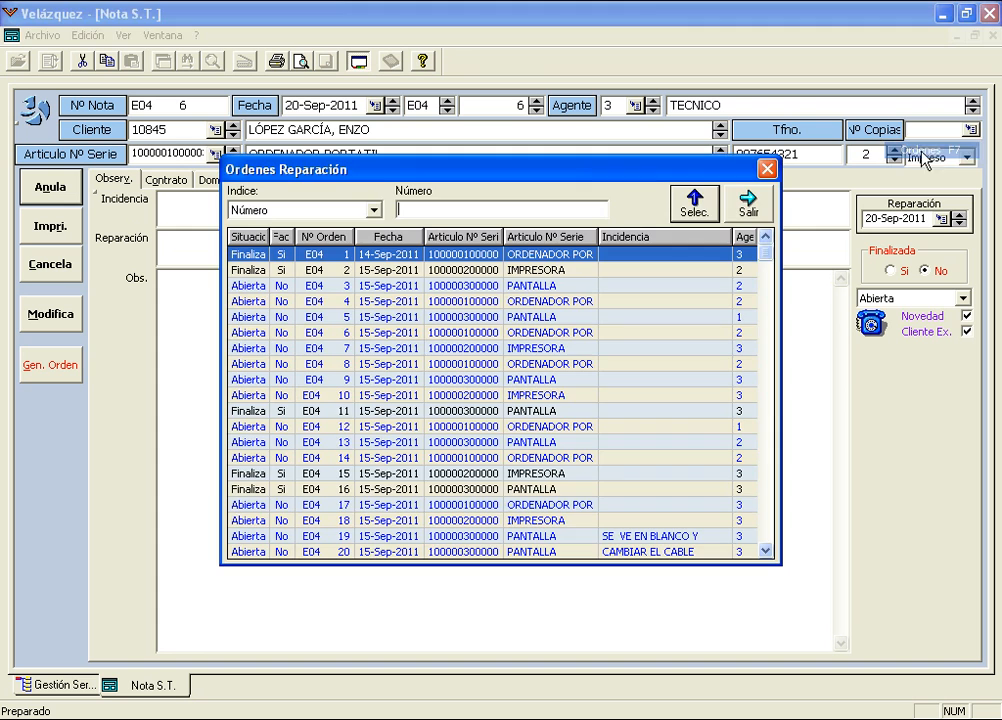
pyautogui.doubleClick(762, 252)
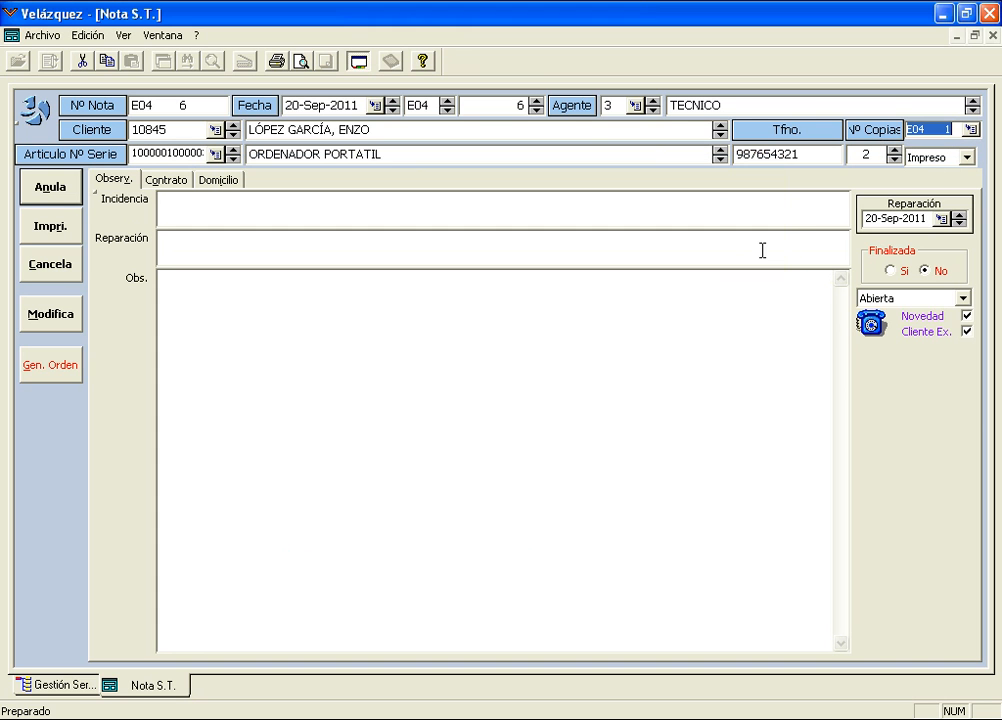
# Review the available note statuses, mark the note as Finalizada: Si and save the modification
pyautogui.click(963, 299)
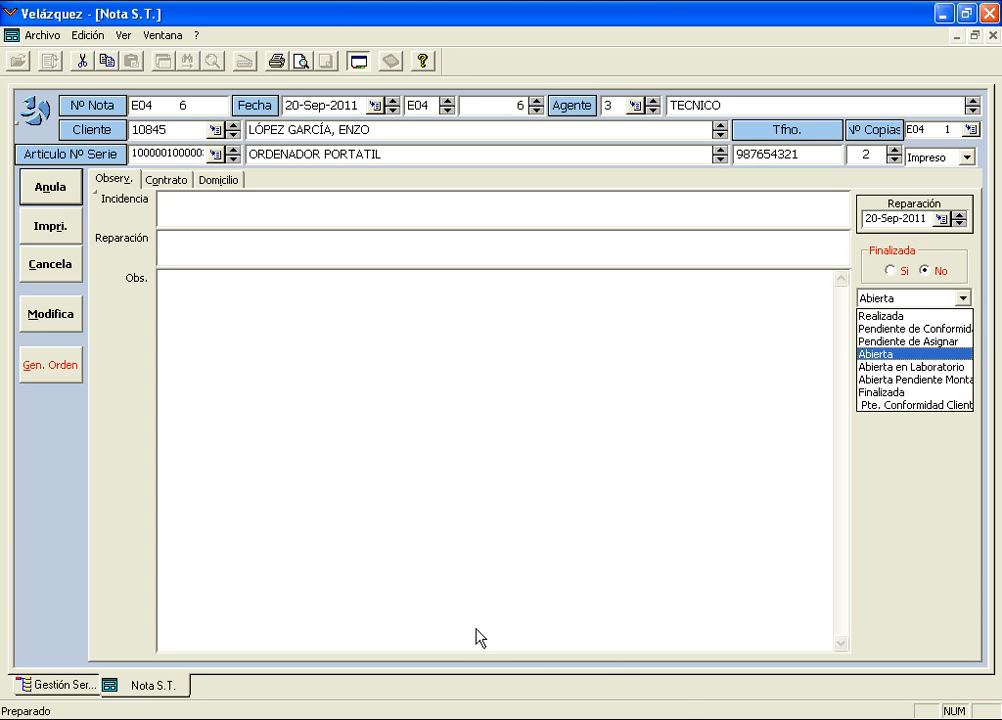
pyautogui.click(443, 612)
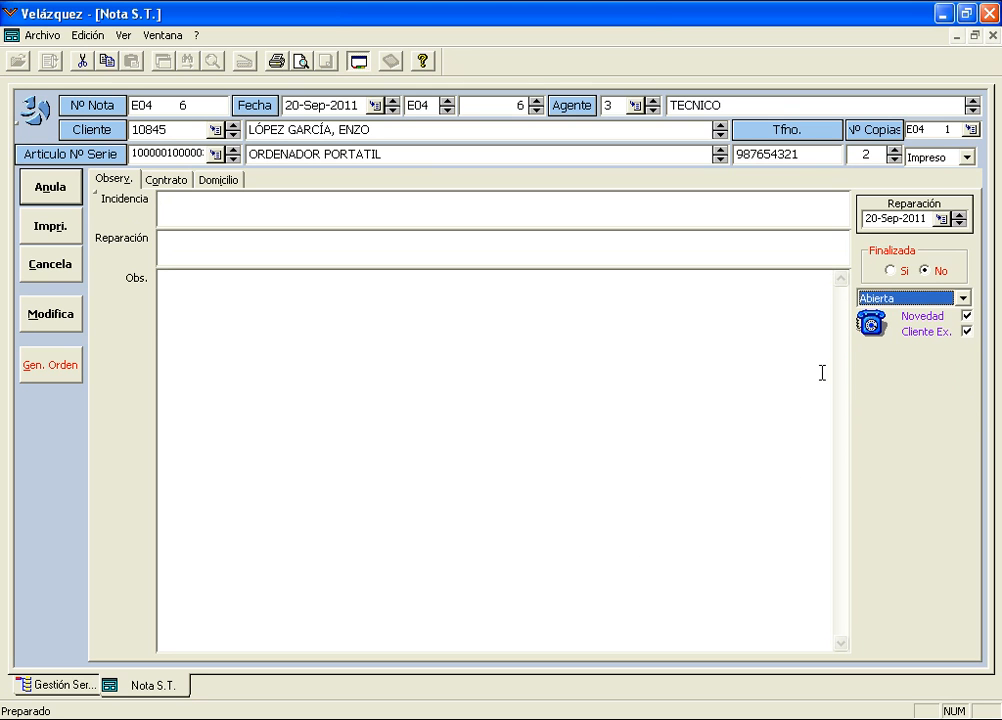
pyautogui.click(889, 270)
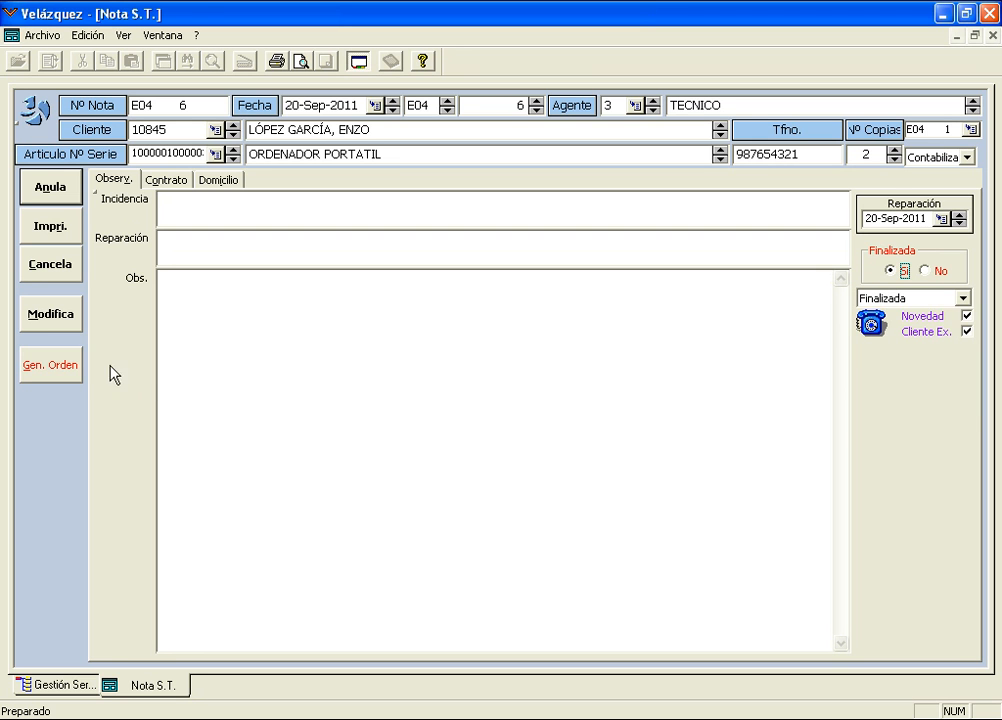
pyautogui.click(66, 318)
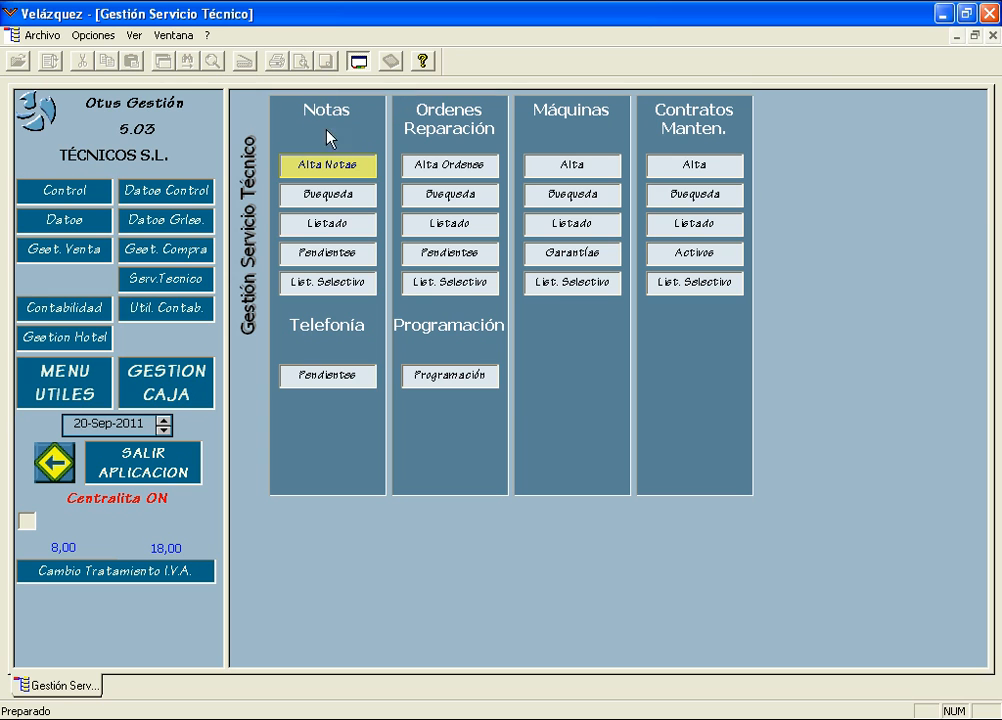
# Open the service notes search, view its available index options and close it
pyautogui.click(341, 199)
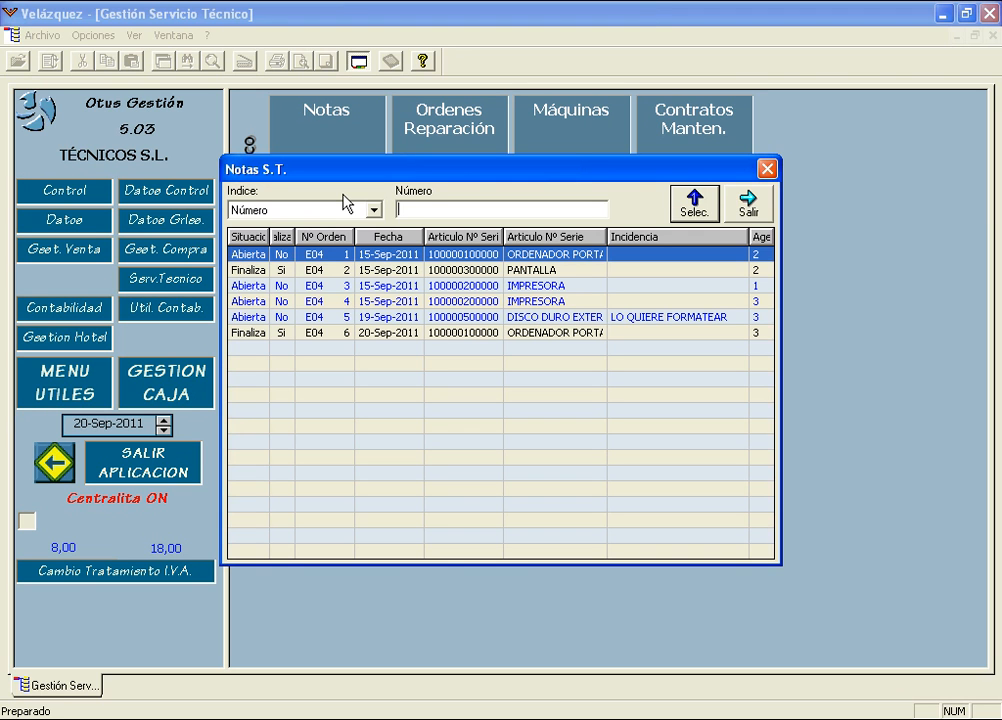
pyautogui.click(375, 210)
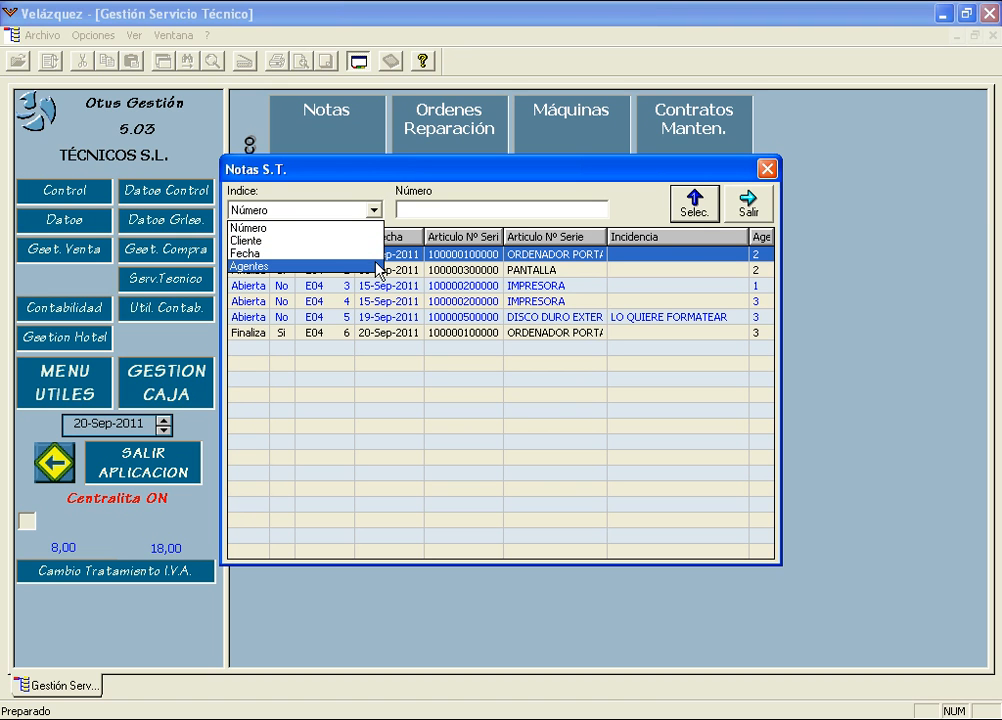
pyautogui.press('Escape')
pyautogui.press('Escape')
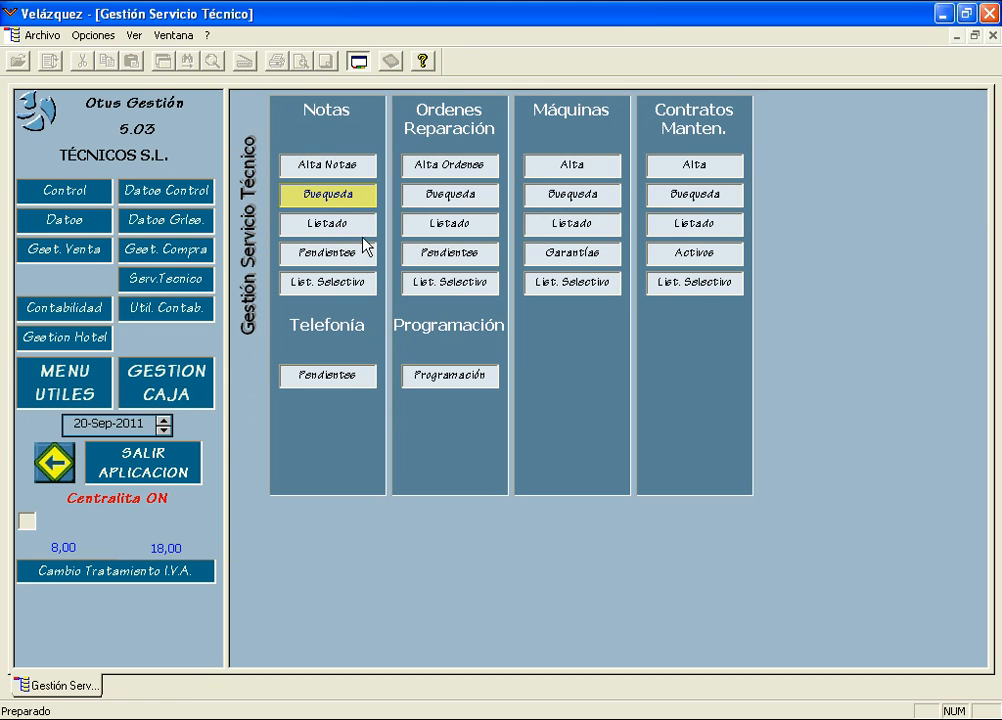
# View the full list of notes and examine the most recent note's details
pyautogui.click(351, 226)
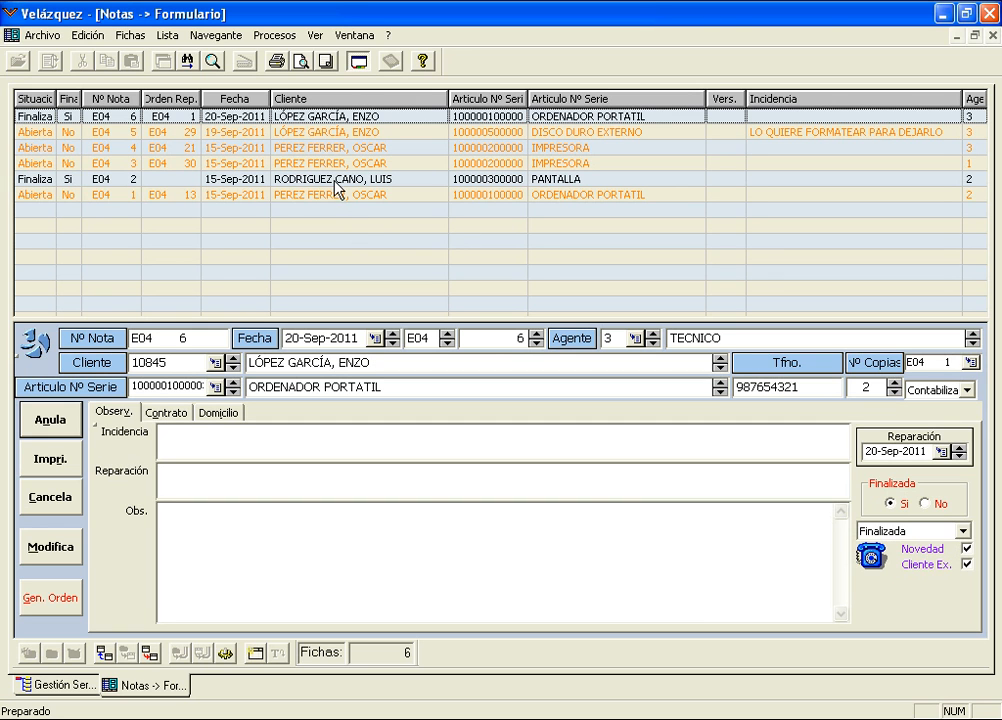
pyautogui.click(338, 118)
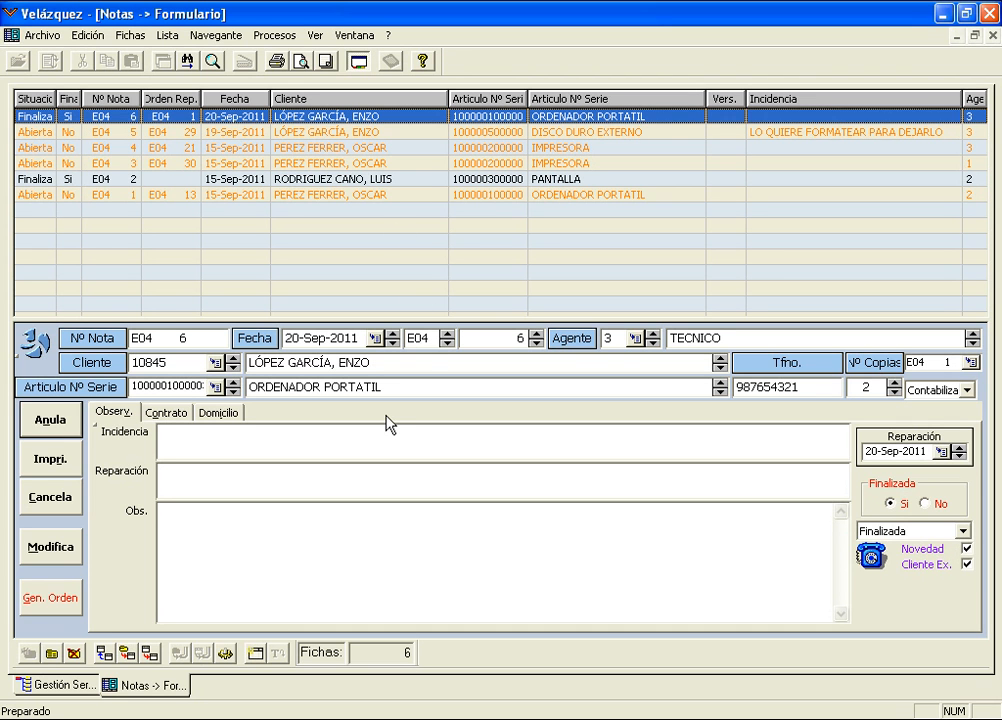
pyautogui.press('Escape')
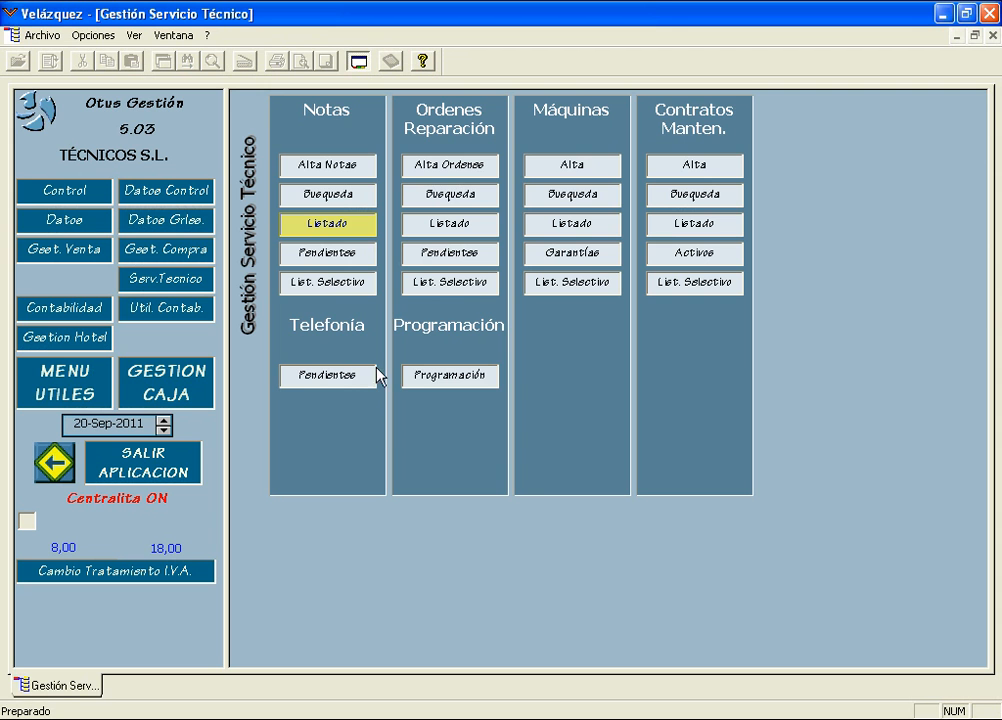
# View the list of pending notes and open the selective listing form for notes
pyautogui.click(346, 252)
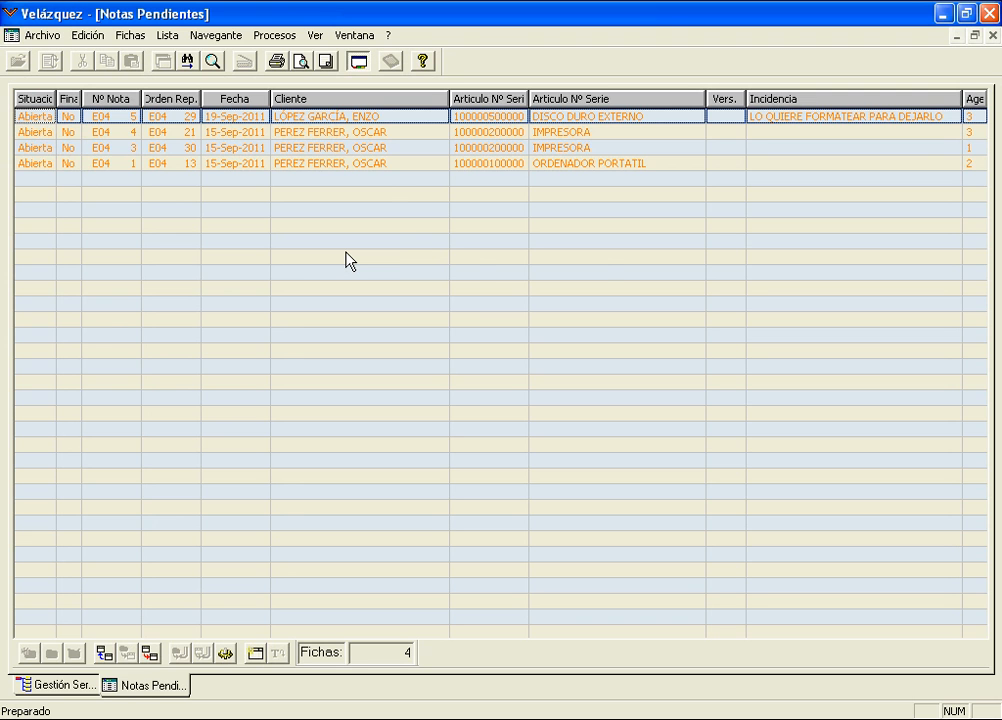
pyautogui.press('Escape')
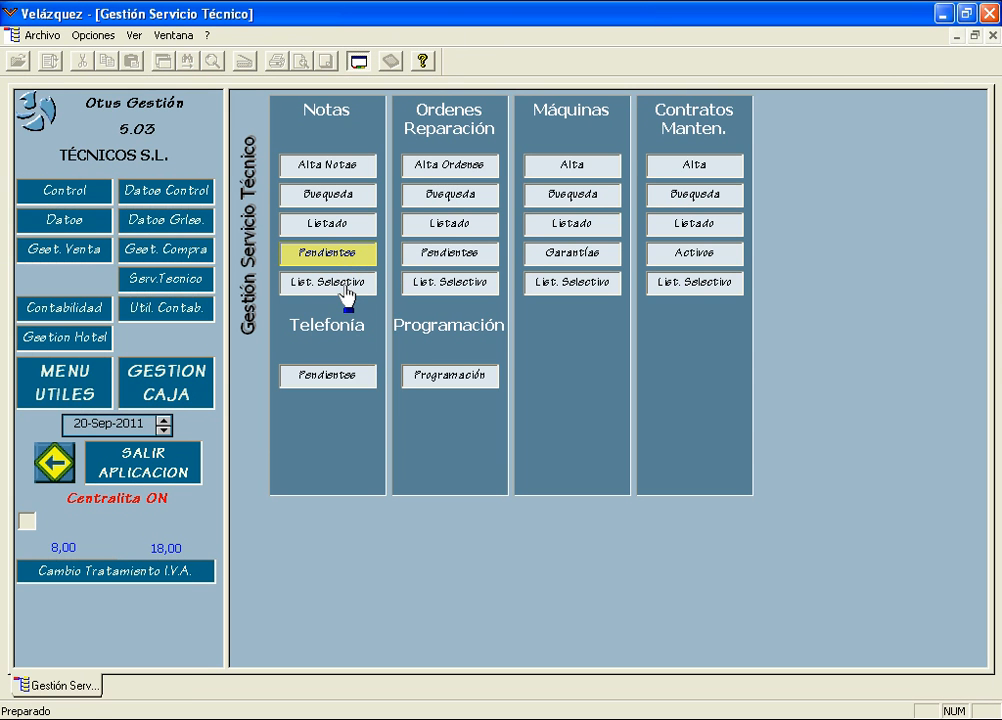
pyautogui.click(342, 285)
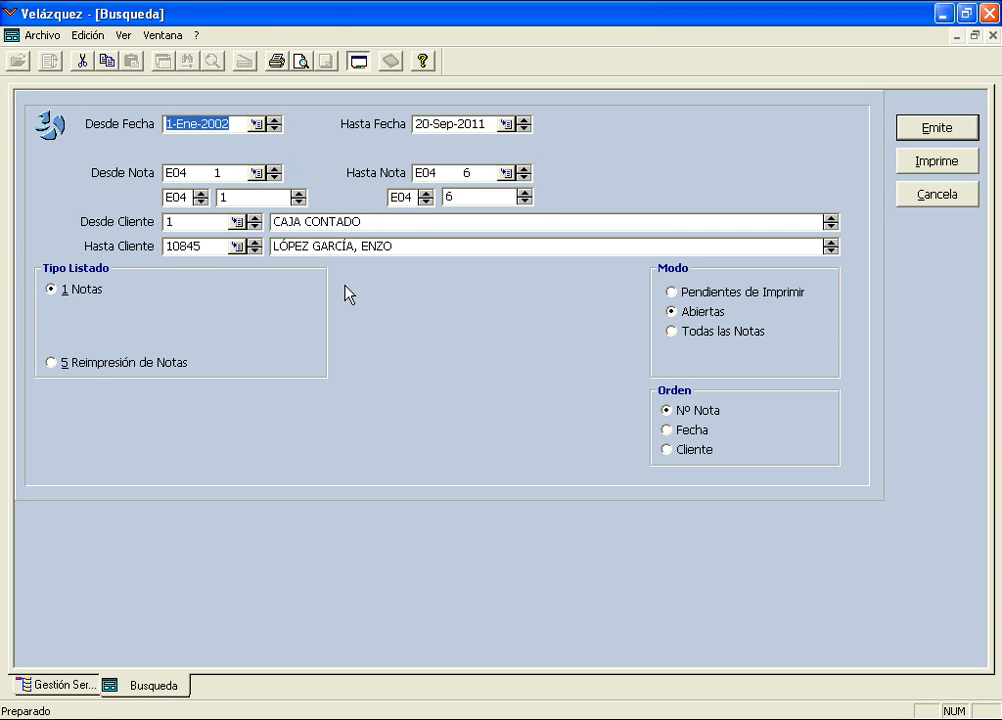